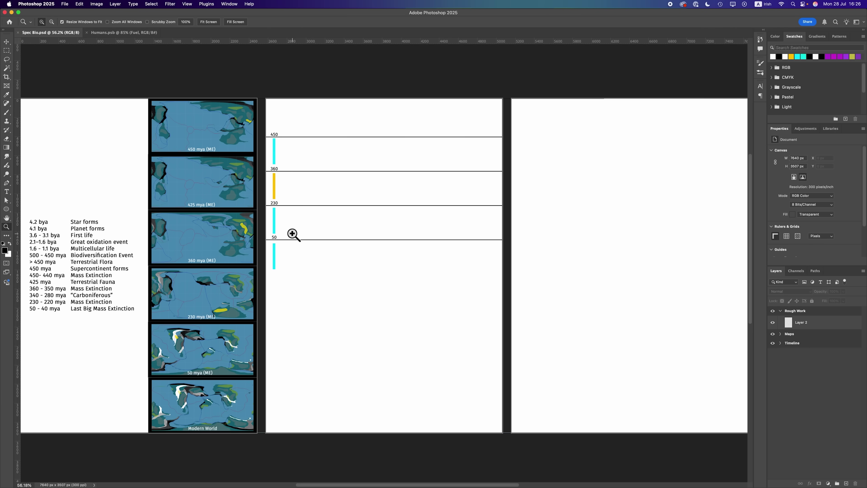
# Step: Examine the planet's history timeline text, the stacked world maps and the mass extinction chart up close
pyautogui.moveTo(24, 211); pyautogui.dragTo(145, 334)
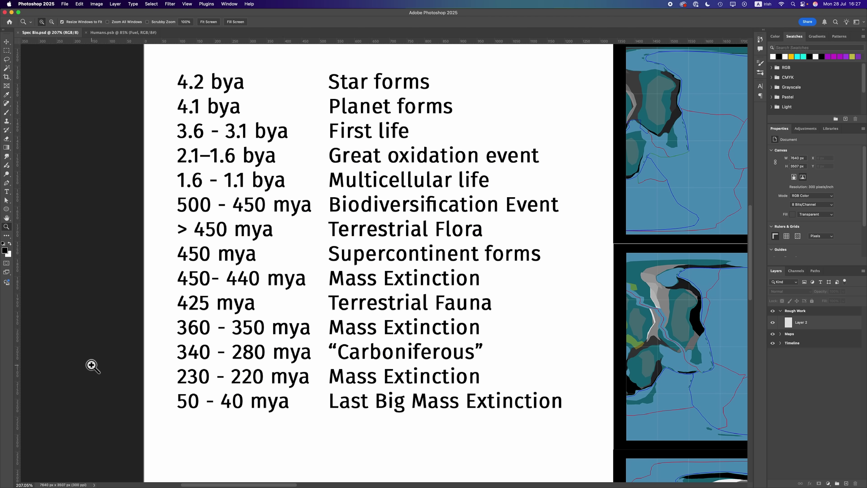
pyautogui.press('super+0')
pyautogui.press('v')
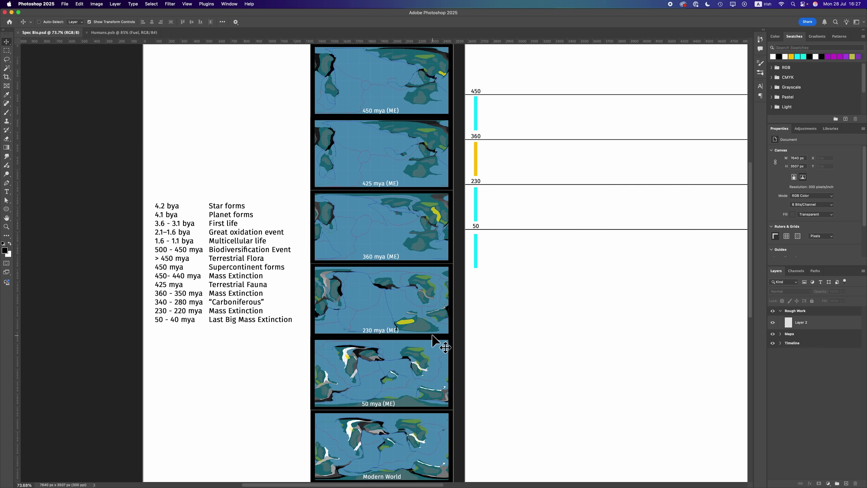
pyautogui.press('z')
pyautogui.click(382, 276)
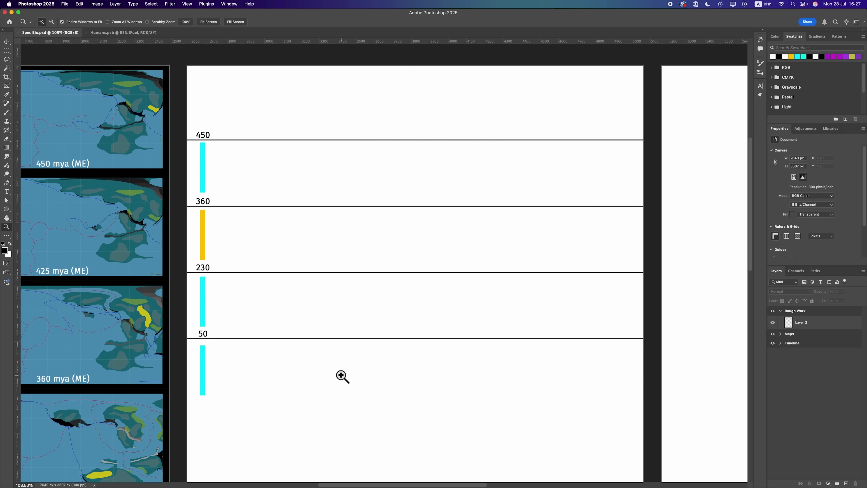
pyautogui.press('v')
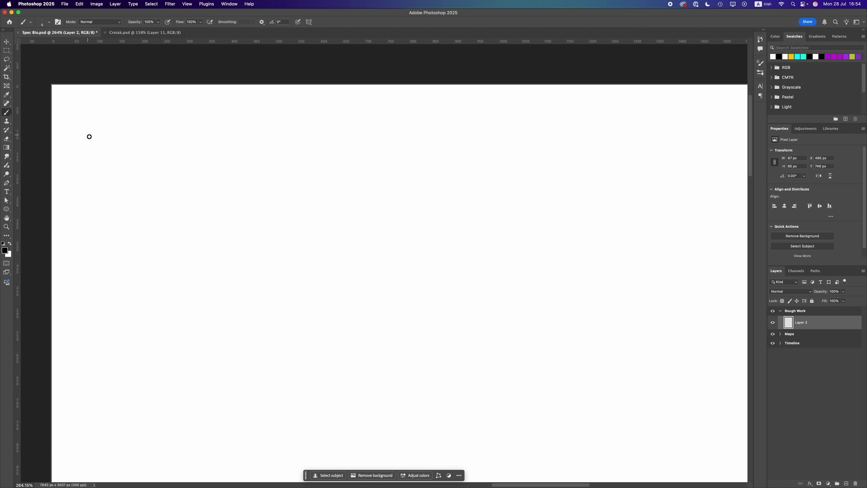
# Step: Handwrite the underlined heading "KINGDOMS" in black near the upper corner of the blank page on Layer 2
pyautogui.moveTo(90, 127)
pyautogui.mouseDown()
pyautogui.moveTo(89, 147)
pyautogui.moveTo(102, 147)
pyautogui.mouseUp()
pyautogui.moveTo(104, 129)
pyautogui.mouseDown()
pyautogui.moveTo(105, 143)
pyautogui.moveTo(122, 126)
pyautogui.moveTo(140, 143)
pyautogui.mouseUp()
pyautogui.moveTo(158, 132); pyautogui.dragTo(157, 132)
pyautogui.moveTo(163, 142); pyautogui.dragTo(176, 141)
pyautogui.moveTo(188, 128); pyautogui.dragTo(178, 141)
pyautogui.moveTo(86, 155); pyautogui.dragTo(196, 148)
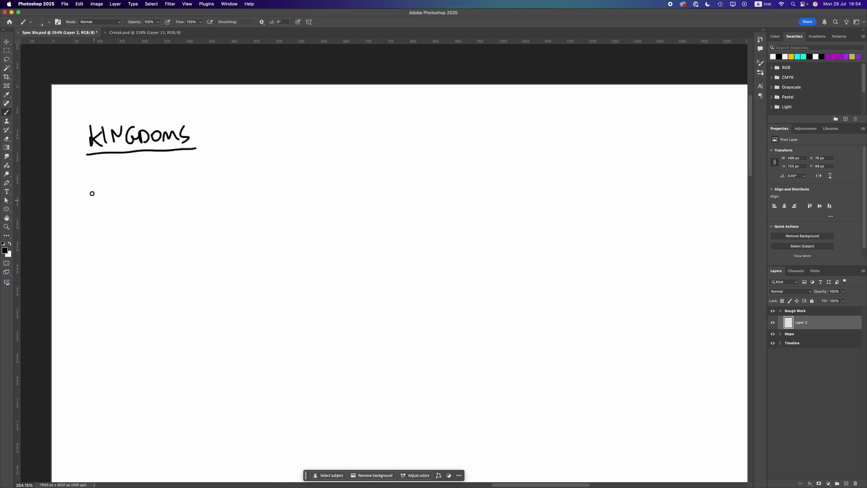
# Step: Handwrite "Animal" and, beneath it, "Plant" as the first two entries under the KINGDOMS heading
pyautogui.moveTo(96, 186); pyautogui.dragTo(106, 206)
pyautogui.moveTo(96, 185)
pyautogui.mouseDown()
pyautogui.moveTo(109, 213)
pyautogui.moveTo(120, 209)
pyautogui.mouseUp()
pyautogui.click(122, 195)
pyautogui.moveTo(126, 201)
pyautogui.mouseDown()
pyautogui.moveTo(129, 209)
pyautogui.moveTo(162, 209)
pyautogui.mouseUp()
pyautogui.moveTo(161, 187); pyautogui.dragTo(167, 214)
pyautogui.moveTo(96, 239); pyautogui.dragTo(101, 262)
pyautogui.moveTo(97, 240); pyautogui.dragTo(112, 262)
pyautogui.moveTo(128, 255); pyautogui.dragTo(145, 260)
pyautogui.moveTo(145, 239)
pyautogui.mouseDown()
pyautogui.moveTo(148, 261)
pyautogui.moveTo(150, 248)
pyautogui.mouseUp()
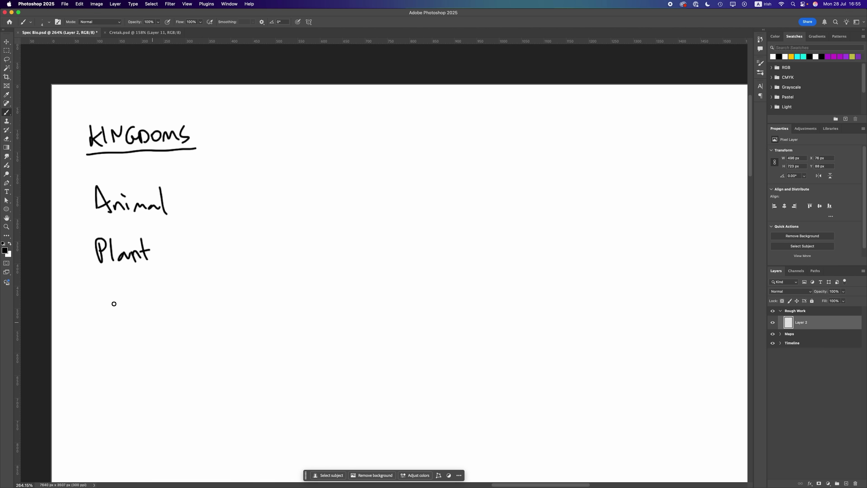
# Step: Handwrite "Fungi" and "Microbes" as the next two entries below Plant
pyautogui.moveTo(102, 287)
pyautogui.mouseDown()
pyautogui.moveTo(102, 313)
pyautogui.moveTo(111, 287)
pyautogui.mouseUp()
pyautogui.moveTo(103, 298); pyautogui.dragTo(113, 297)
pyautogui.moveTo(115, 299)
pyautogui.mouseDown()
pyautogui.moveTo(117, 308)
pyautogui.moveTo(142, 302)
pyautogui.moveTo(138, 316)
pyautogui.mouseUp()
pyautogui.moveTo(152, 300); pyautogui.dragTo(153, 308)
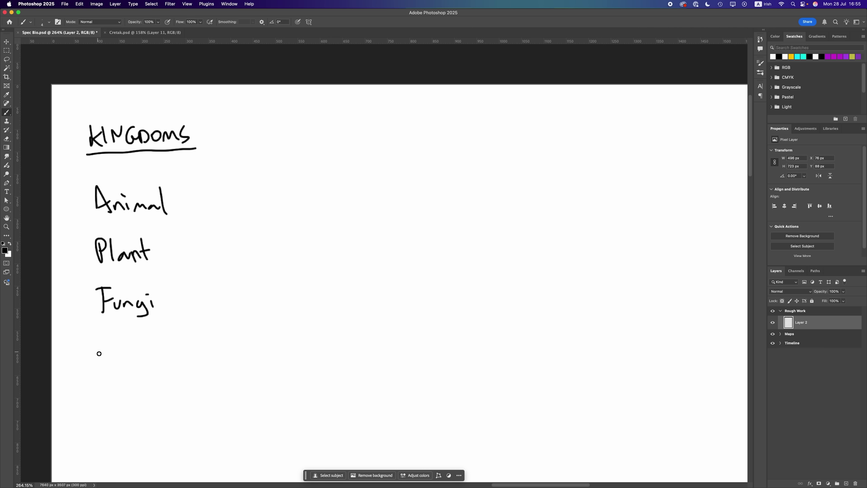
pyautogui.moveTo(98, 354); pyautogui.dragTo(138, 348)
pyautogui.moveTo(146, 344); pyautogui.dragTo(144, 347)
pyautogui.moveTo(148, 333)
pyautogui.mouseDown()
pyautogui.moveTo(148, 352)
pyautogui.moveTo(176, 354)
pyautogui.mouseUp()
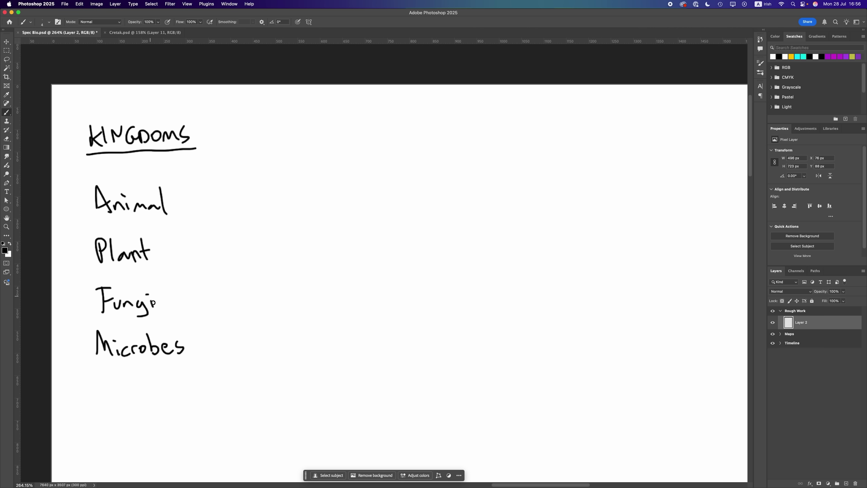
# Step: Erase the Fungi entry from the kingdoms list with a smaller eraser, and return to the Brush
pyautogui.press('e')
pyautogui.press('[')
pyautogui.press('[')
pyautogui.press('[')
pyautogui.moveTo(135, 293)
pyautogui.mouseDown()
pyautogui.moveTo(150, 307)
pyautogui.moveTo(113, 309)
pyautogui.moveTo(105, 300)
pyautogui.mouseUp()
pyautogui.press('b')
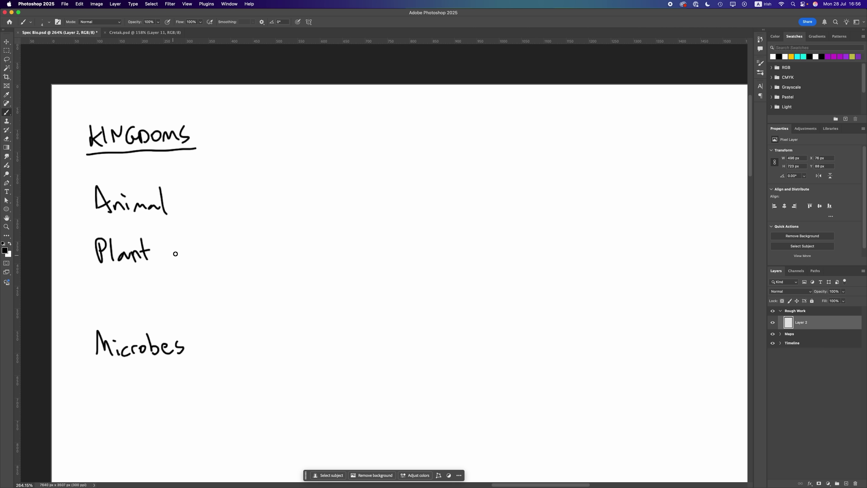
# Step: Handwrite an arrow leading to "+ fungi" beside the Plant entry
pyautogui.moveTo(172, 253); pyautogui.dragTo(218, 255)
pyautogui.moveTo(213, 250)
pyautogui.mouseDown()
pyautogui.moveTo(253, 251)
pyautogui.moveTo(256, 266)
pyautogui.mouseUp()
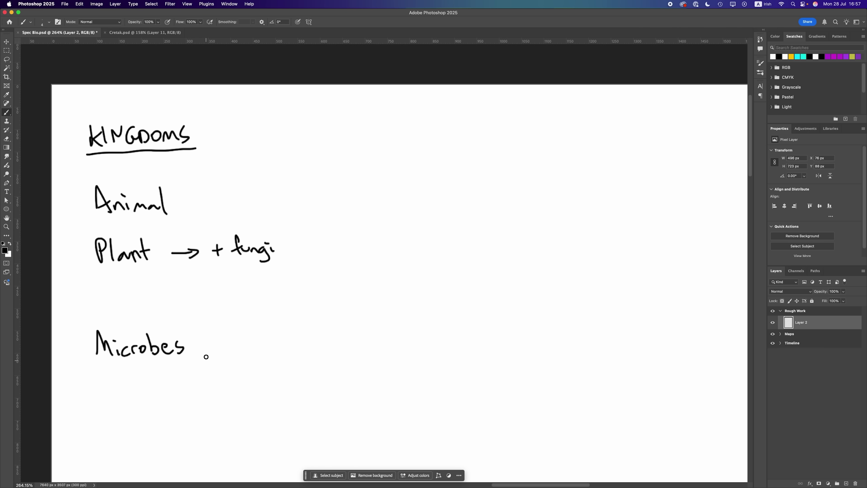
pyautogui.press('super+z')
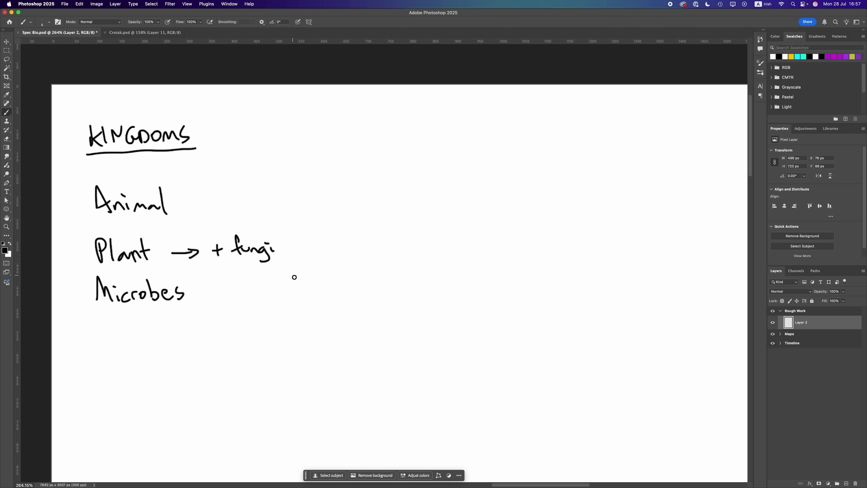
# Step: Lasso the Microbes entry, move it down to open a gap beneath Plant, and clear the selection
pyautogui.press('l')
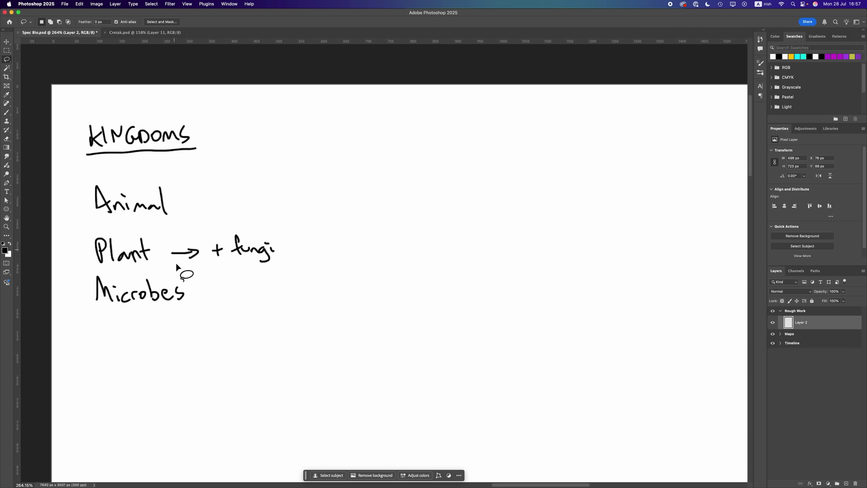
pyautogui.moveTo(178, 272)
pyautogui.mouseDown()
pyautogui.moveTo(119, 299)
pyautogui.moveTo(108, 273)
pyautogui.moveTo(97, 277)
pyautogui.moveTo(177, 272)
pyautogui.mouseUp()
pyautogui.moveTo(175, 270); pyautogui.dragTo(174, 323)
pyautogui.press('super+d')
# Step: Handwrite "Plant 2" in the gap between the Plant and Microbes entries
pyautogui.press('b')
pyautogui.moveTo(96, 279); pyautogui.dragTo(101, 302)
pyautogui.moveTo(98, 279); pyautogui.dragTo(100, 290)
pyautogui.moveTo(107, 281); pyautogui.dragTo(133, 298)
pyautogui.moveTo(138, 273); pyautogui.dragTo(145, 296)
pyautogui.moveTo(131, 283); pyautogui.dragTo(145, 284)
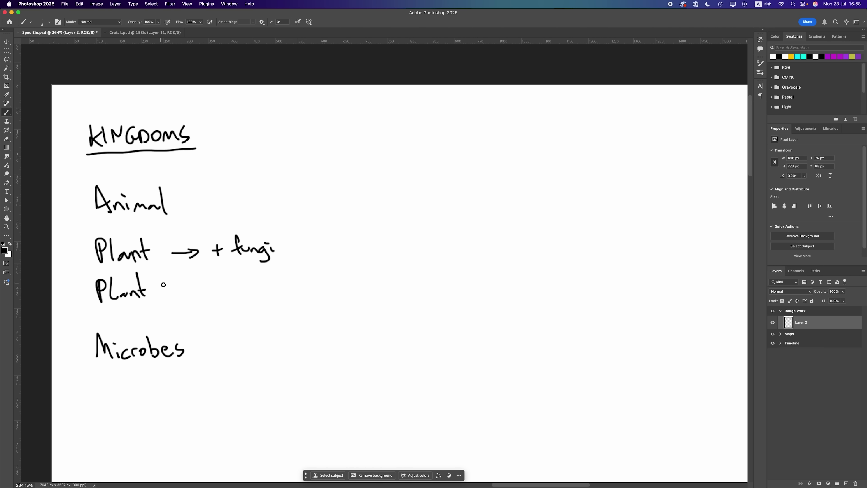
pyautogui.moveTo(157, 280); pyautogui.dragTo(178, 297)
# Step: Move Plant 2 and Microbes lower, and handwrite arrow notes reading "Teal" for Plant and "Orange" for Plant 2
pyautogui.moveTo(128, 287); pyautogui.dragTo(128, 268)
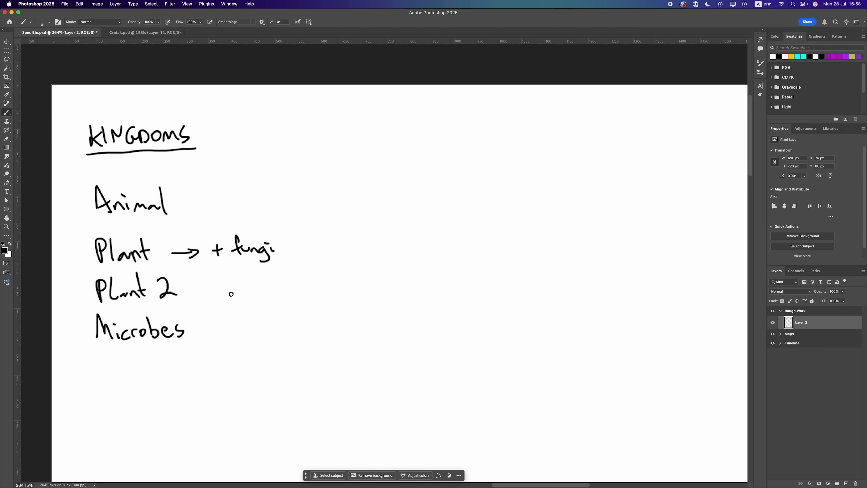
pyautogui.moveTo(158, 263); pyautogui.dragTo(158, 310)
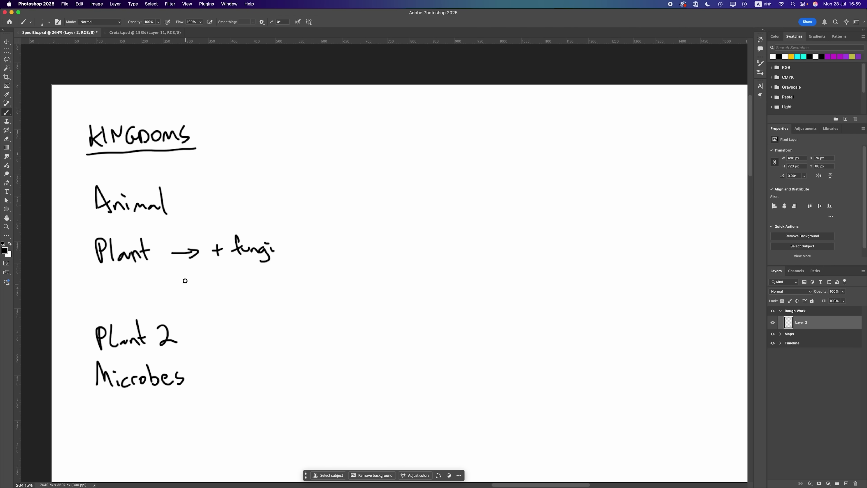
pyautogui.moveTo(176, 280); pyautogui.dragTo(219, 288)
pyautogui.moveTo(208, 270); pyautogui.dragTo(225, 268)
pyautogui.moveTo(225, 282); pyautogui.dragTo(250, 285)
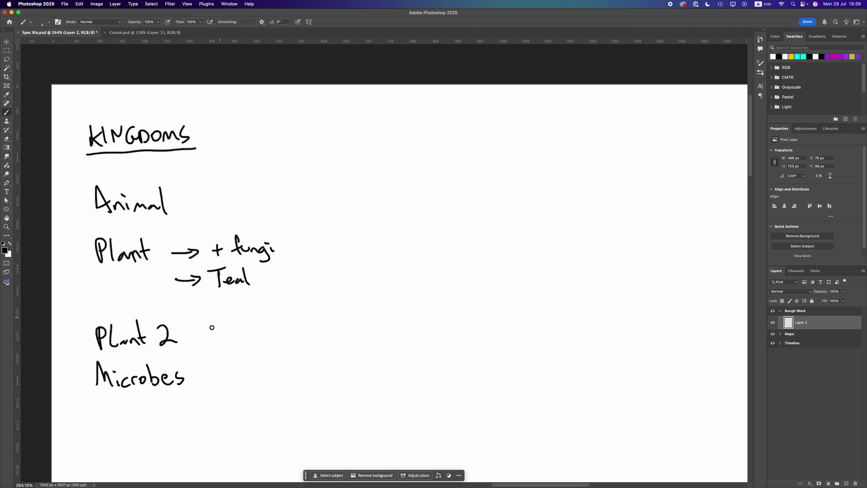
pyautogui.moveTo(192, 336); pyautogui.dragTo(294, 331)
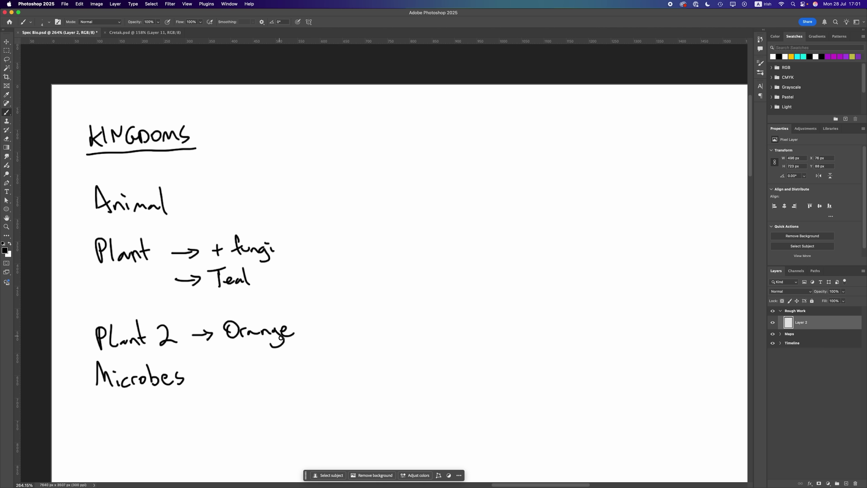
pyautogui.click(293, 333)
# Step: Draw a branching diagram beside the list with M linked to A and H, and bracket beneath both A and H
pyautogui.moveTo(510, 184)
pyautogui.mouseDown()
pyautogui.moveTo(518, 174)
pyautogui.moveTo(530, 180)
pyautogui.moveTo(505, 206)
pyautogui.moveTo(492, 242)
pyautogui.mouseUp()
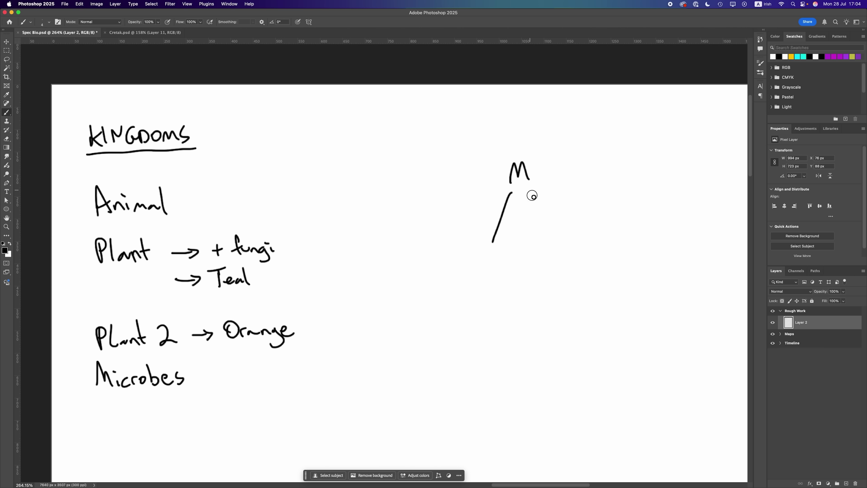
pyautogui.moveTo(530, 190); pyautogui.dragTo(556, 240)
pyautogui.moveTo(486, 266); pyautogui.dragTo(498, 265)
pyautogui.moveTo(551, 247); pyautogui.dragTo(563, 265)
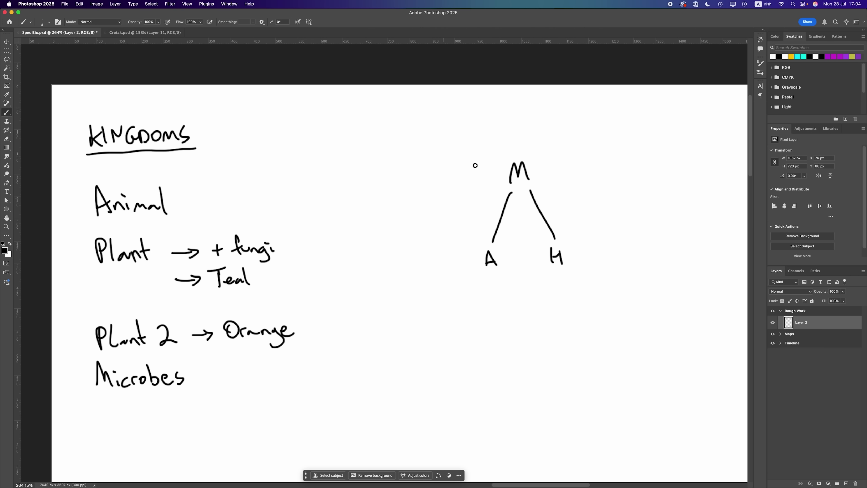
pyautogui.moveTo(482, 268); pyautogui.dragTo(569, 265)
pyautogui.scroll(-2, 342, 285)
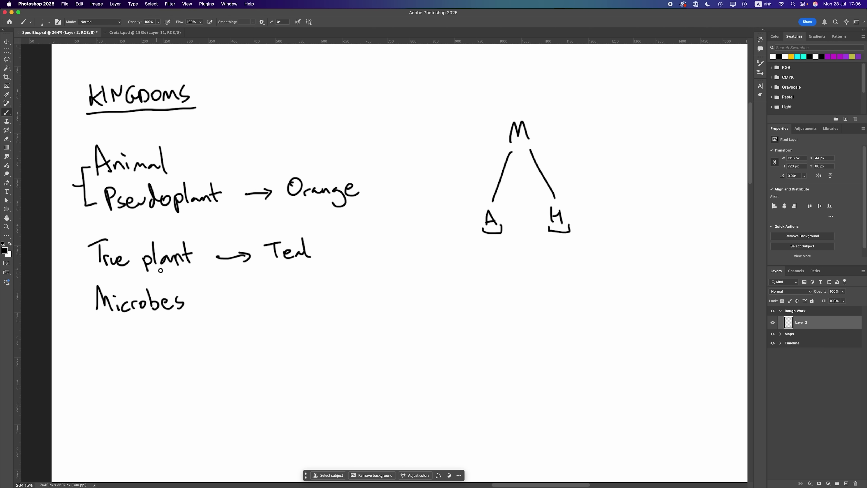
# Step: Lasso the True plant and Microbes lines and move them down to make room for extra notes
pyautogui.press('l')
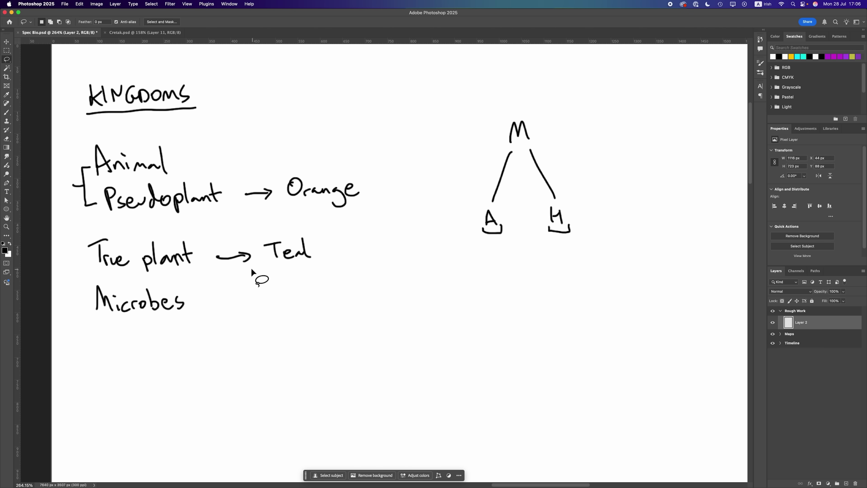
pyautogui.moveTo(172, 280)
pyautogui.mouseDown()
pyautogui.moveTo(90, 281)
pyautogui.moveTo(150, 328)
pyautogui.moveTo(171, 281)
pyautogui.mouseUp()
pyautogui.hotkey('ctrl', 'z')
pyautogui.hotkey('ctrl', 'z')
pyautogui.press('b')
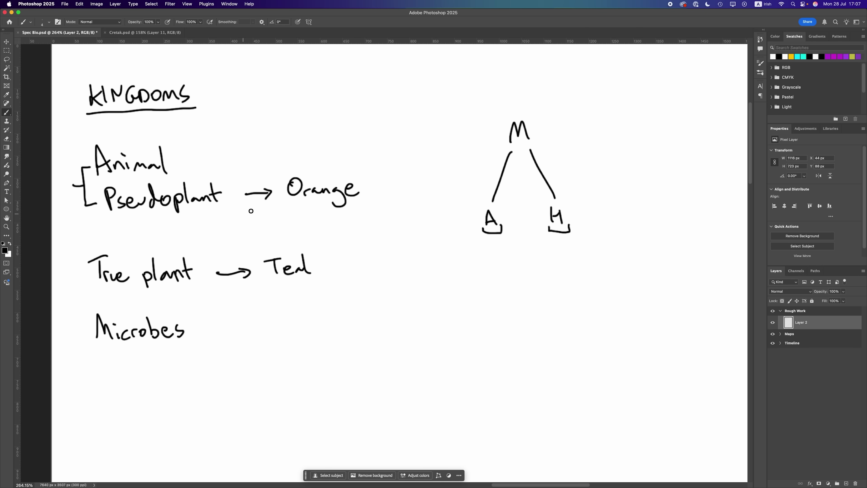
# Step: Handwrite arrow notes reading "Fungi" below Orange and "Fungi ++" below Teal
pyautogui.moveTo(247, 221)
pyautogui.mouseDown()
pyautogui.moveTo(263, 226)
pyautogui.moveTo(294, 210)
pyautogui.moveTo(306, 222)
pyautogui.moveTo(319, 219)
pyautogui.moveTo(327, 235)
pyautogui.moveTo(333, 217)
pyautogui.mouseUp()
pyautogui.moveTo(223, 303)
pyautogui.mouseDown()
pyautogui.moveTo(252, 300)
pyautogui.moveTo(245, 308)
pyautogui.moveTo(281, 289)
pyautogui.mouseUp()
pyautogui.moveTo(270, 291); pyautogui.dragTo(270, 309)
pyautogui.moveTo(269, 298); pyautogui.dragTo(278, 297)
pyautogui.click(309, 288)
pyautogui.moveTo(279, 301)
pyautogui.mouseDown()
pyautogui.moveTo(300, 314)
pyautogui.moveTo(332, 295)
pyautogui.moveTo(339, 302)
pyautogui.mouseUp()
pyautogui.moveTo(334, 294); pyautogui.dragTo(344, 292)
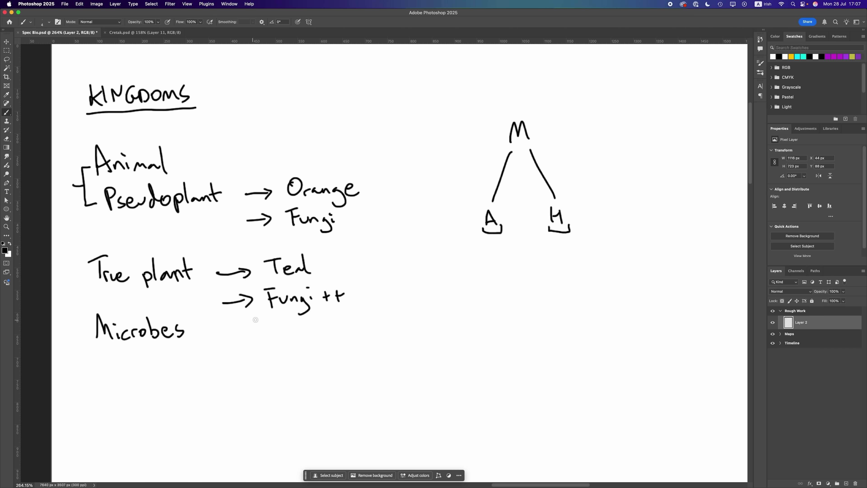
# Step: Erase the whole M, A and H branching diagram, and return to the Brush
pyautogui.press('e')
pyautogui.moveTo(491, 223)
pyautogui.mouseDown()
pyautogui.moveTo(546, 202)
pyautogui.moveTo(543, 226)
pyautogui.moveTo(538, 161)
pyautogui.moveTo(554, 196)
pyautogui.mouseUp()
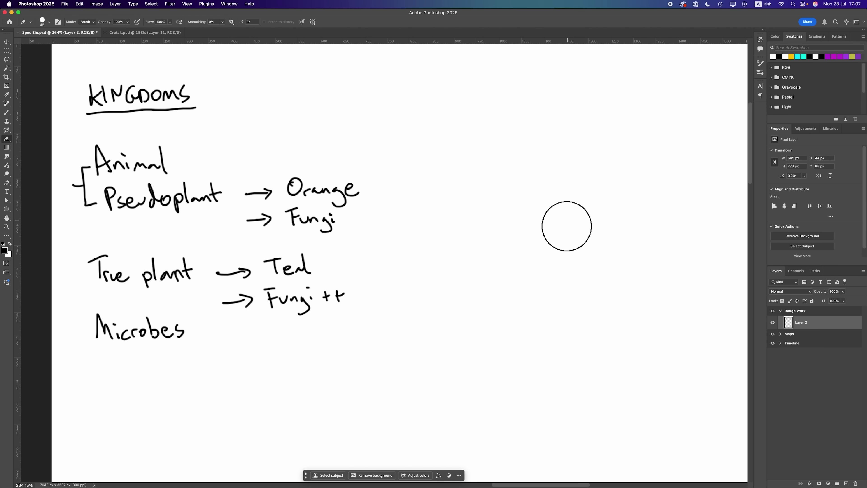
pyautogui.press('b')
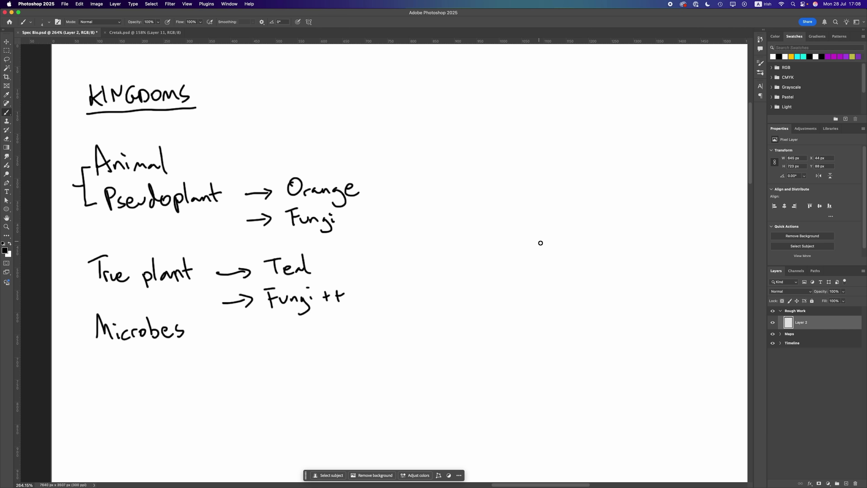